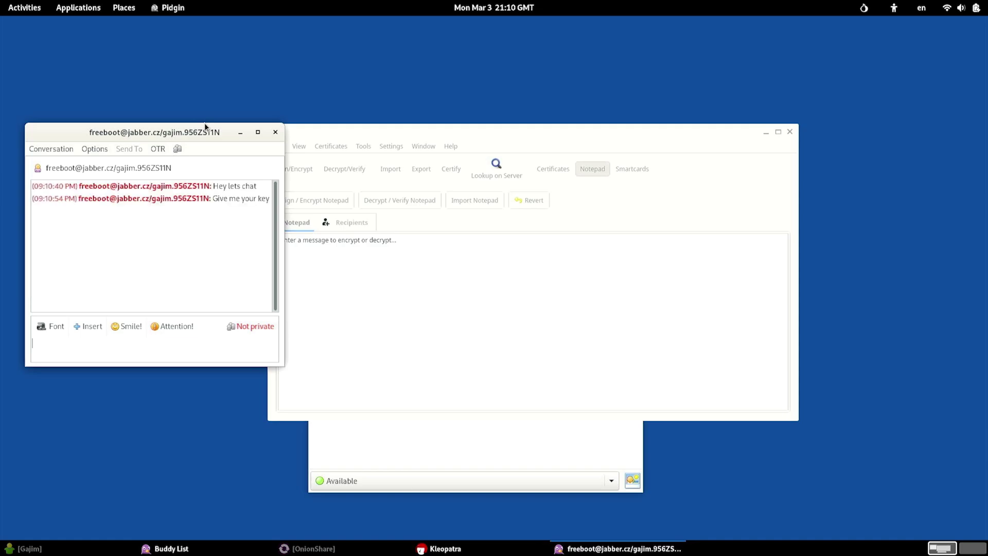
Step: Export the Tails local certificate's public key and select the whole key block
left_click(311, 273)
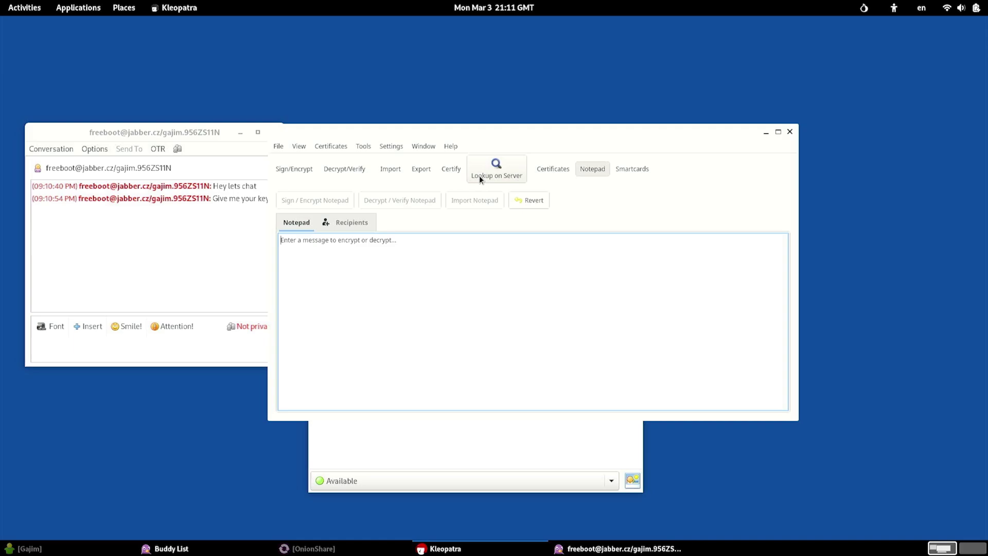
left_click(553, 165)
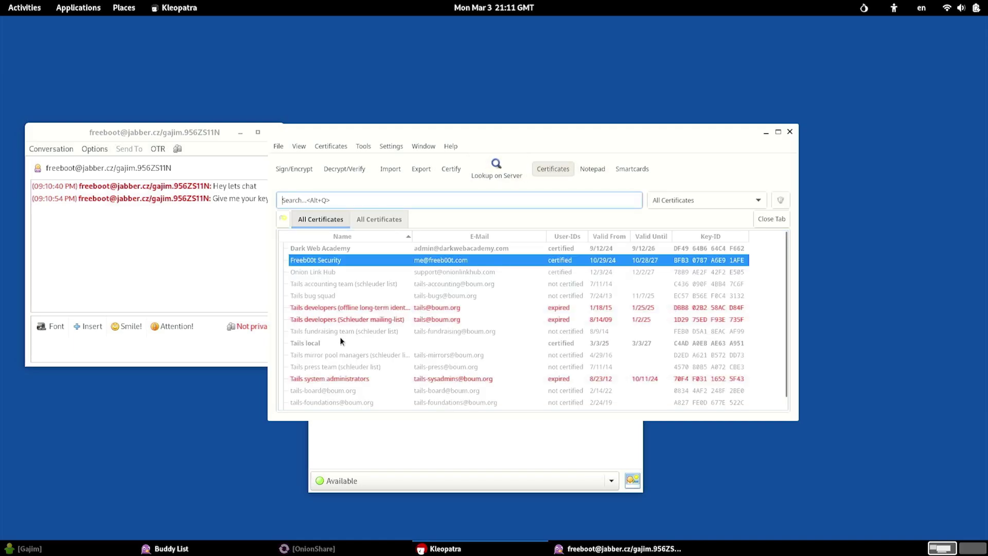
left_click(317, 338)
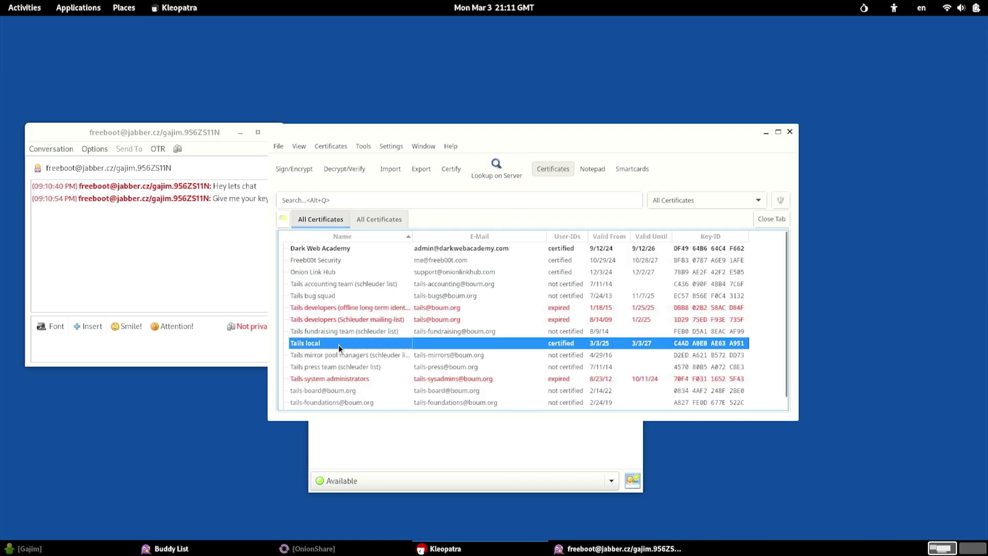
double_click(333, 347)
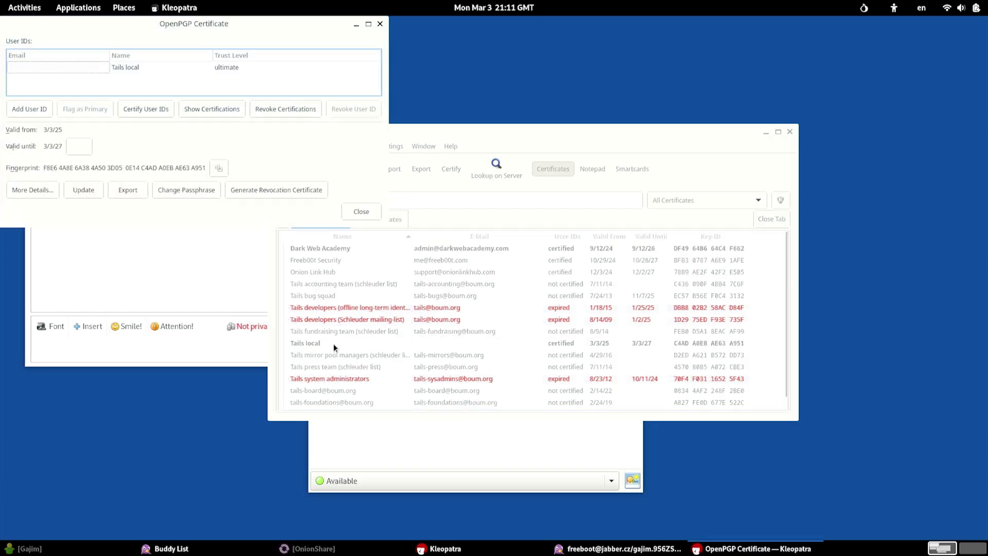
left_click(129, 191)
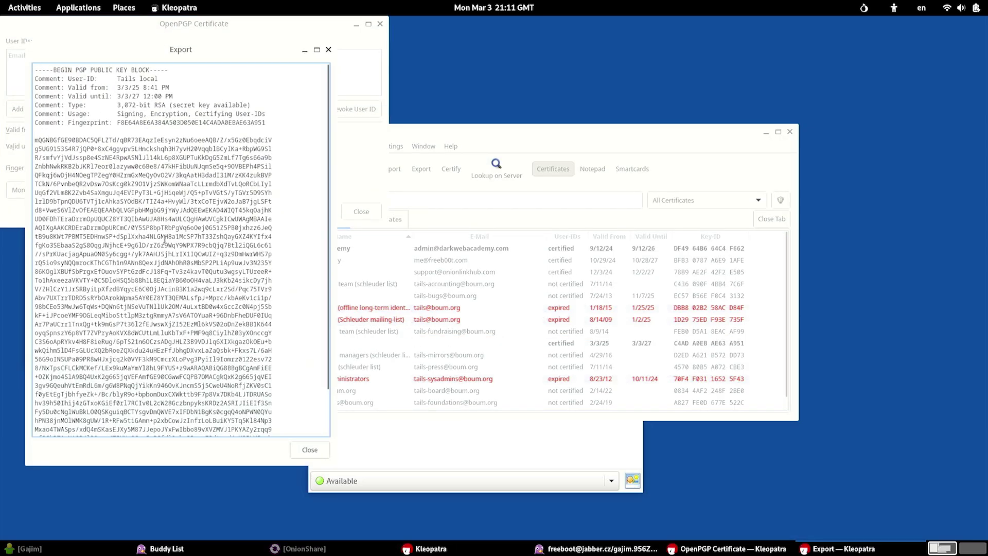
key("ctrl+a")
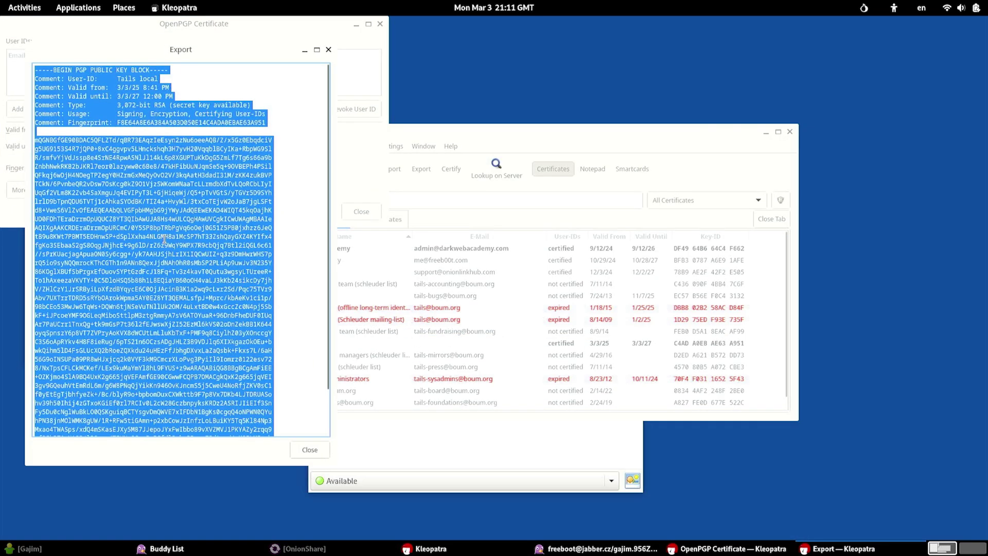
Step: Paste the Tails local public key block into the Pidgin message box and send it
left_click(303, 50)
left_click(202, 301)
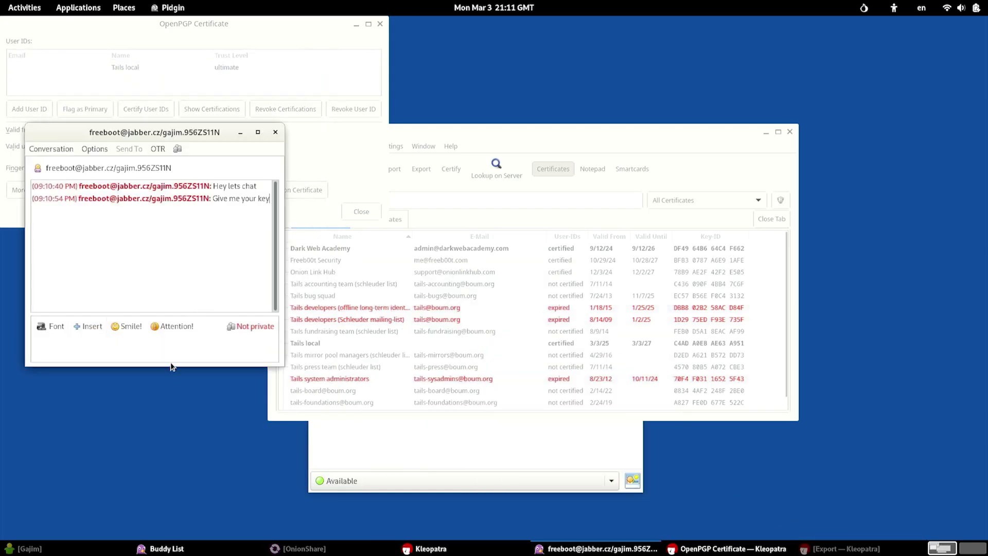
left_click(167, 353)
key("ctrl+v")
key("Return")
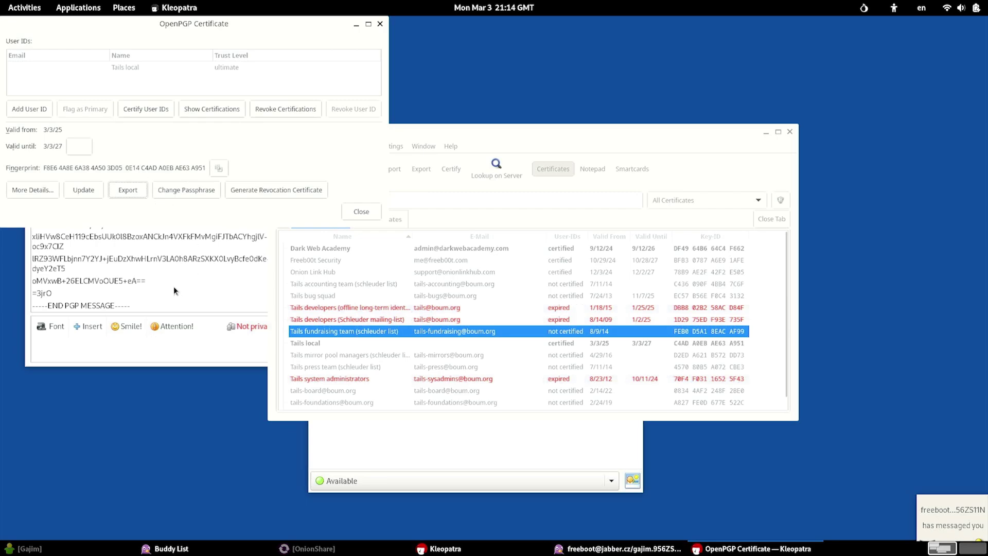
Step: Select the contact's full PGP message in the Pidgin history, then return to Kleopatra's certificate details
left_click(175, 284)
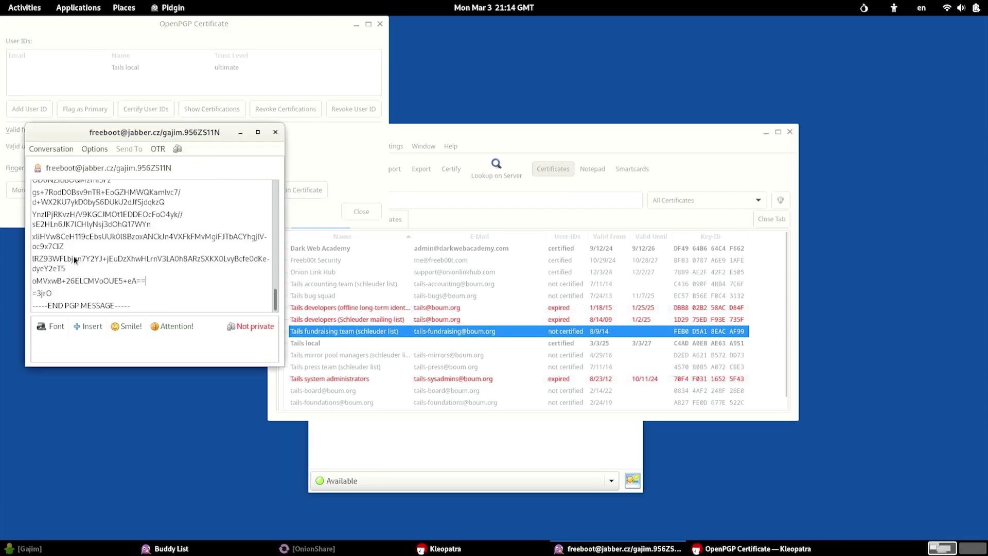
scroll(74, 260, "up", 6)
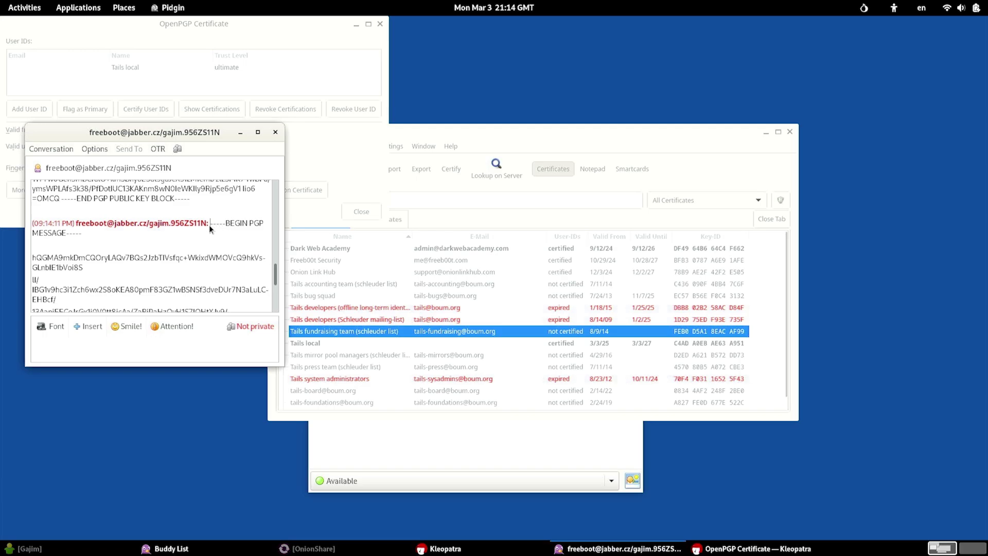
left_click_drag(209, 224, 249, 339)
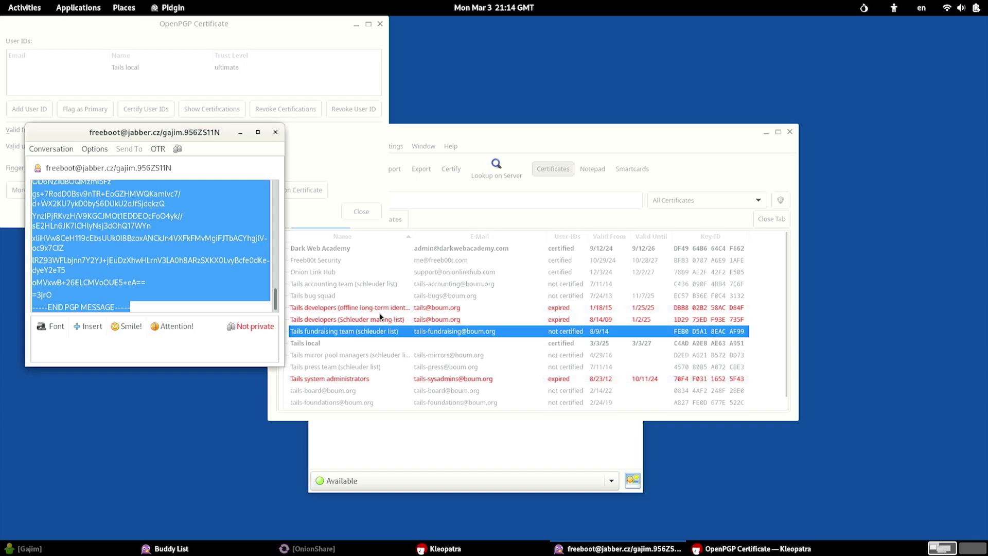
left_click(427, 213)
left_click(338, 146)
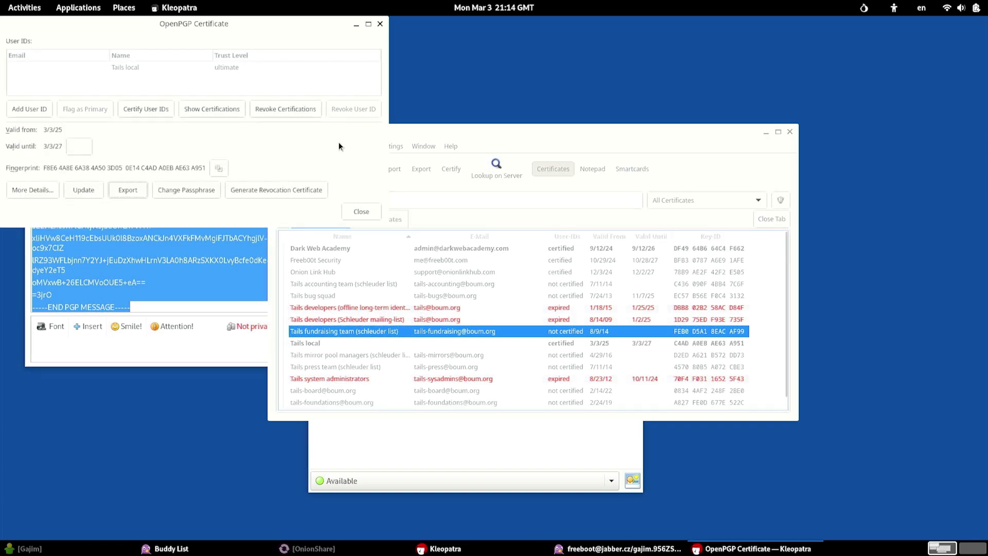
Step: Close the certificate details, then paste the PGP message into Kleopatra's Notepad and decrypt it
left_click(361, 212)
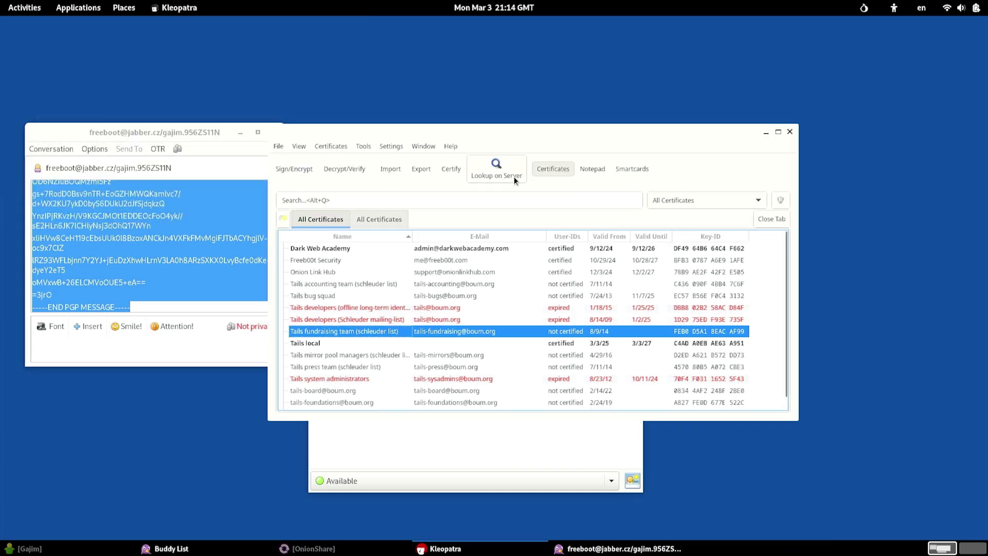
left_click(587, 173)
key("ctrl+v")
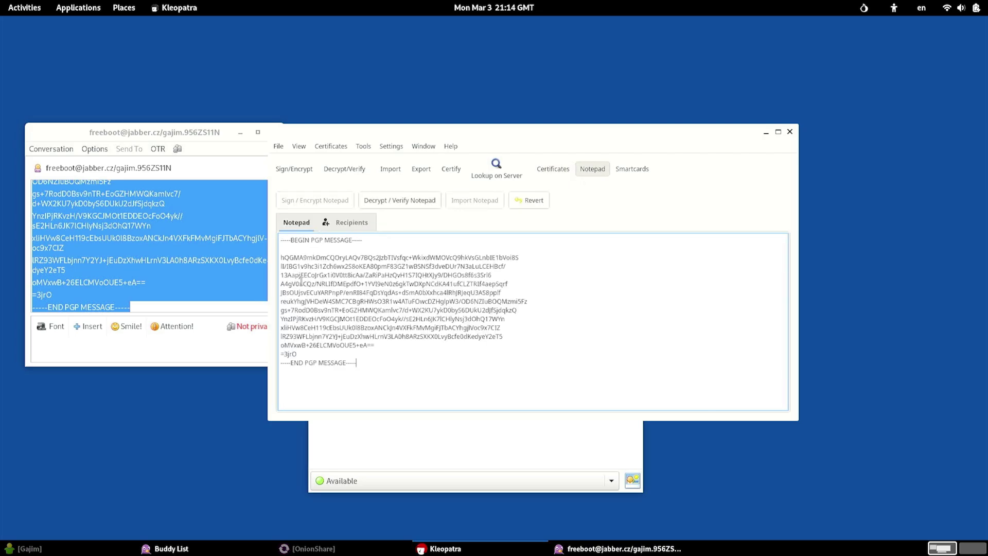
left_click(391, 208)
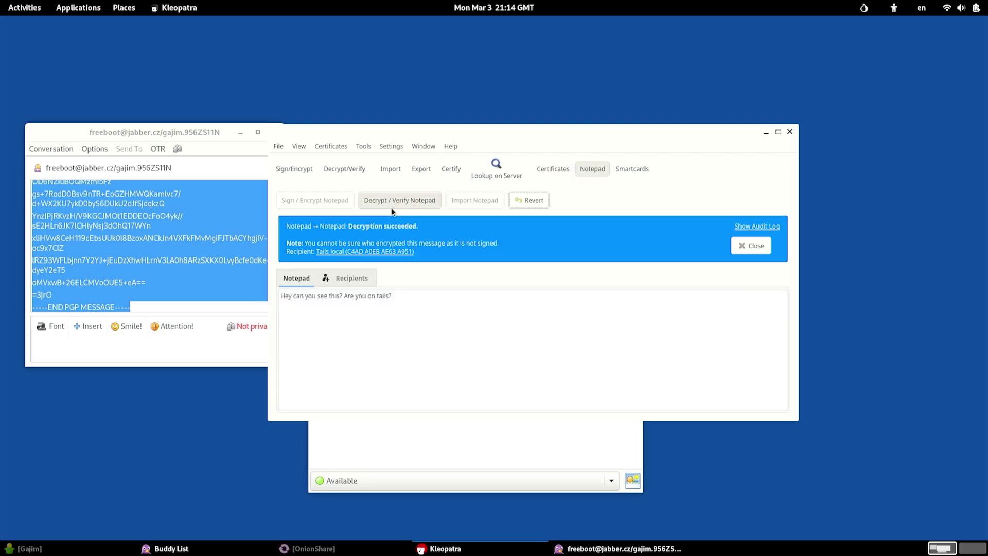
left_click(410, 331)
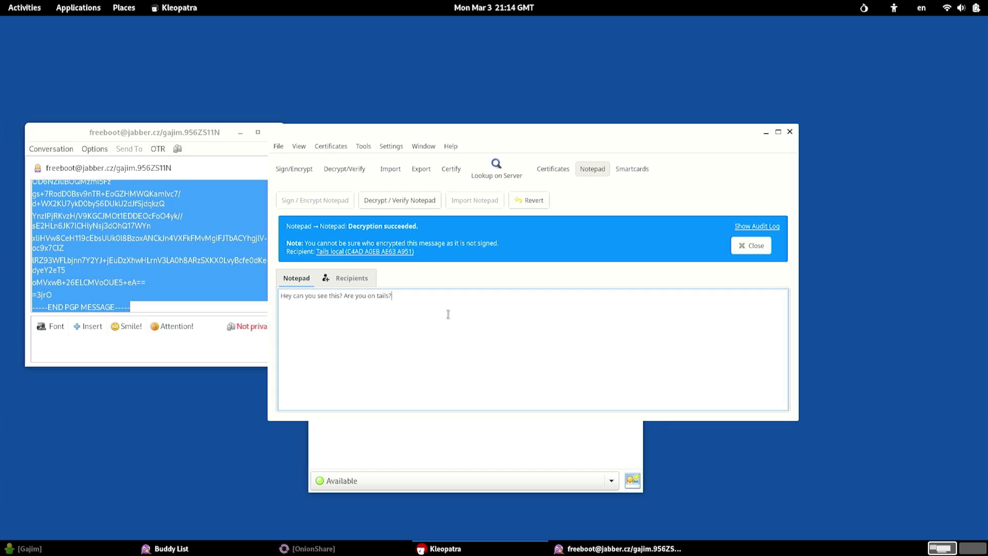
left_click(110, 355)
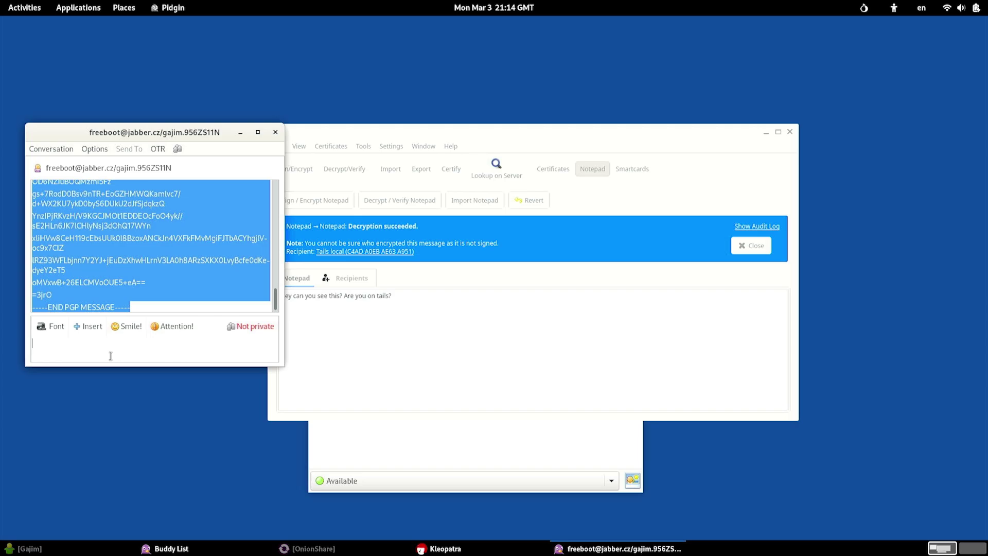
Step: Send 'Please send key so I can reppond?' and select the public key block the contact returns
type("Please send")
type(" key so I can ")
type("rep")
type("pond?")
key("Return")
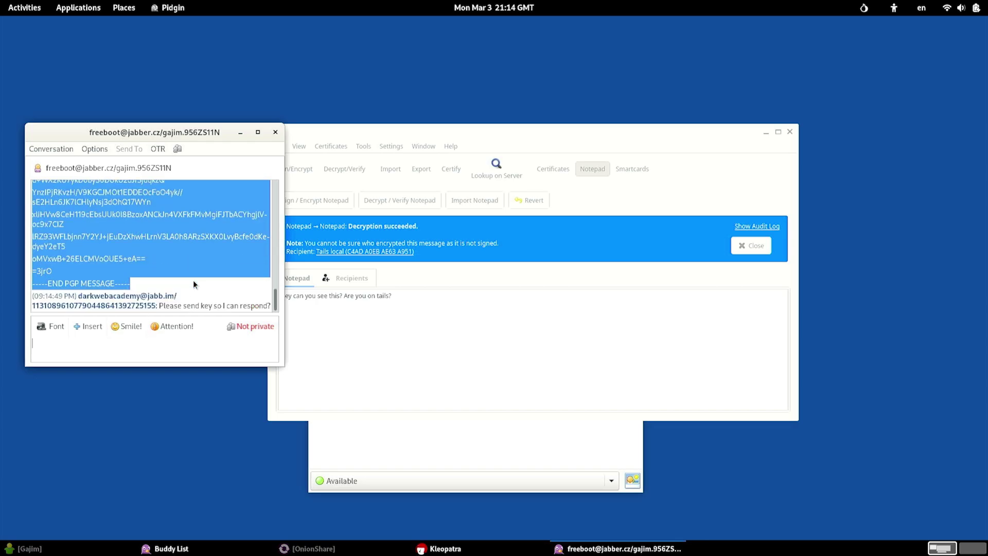
left_click(336, 312)
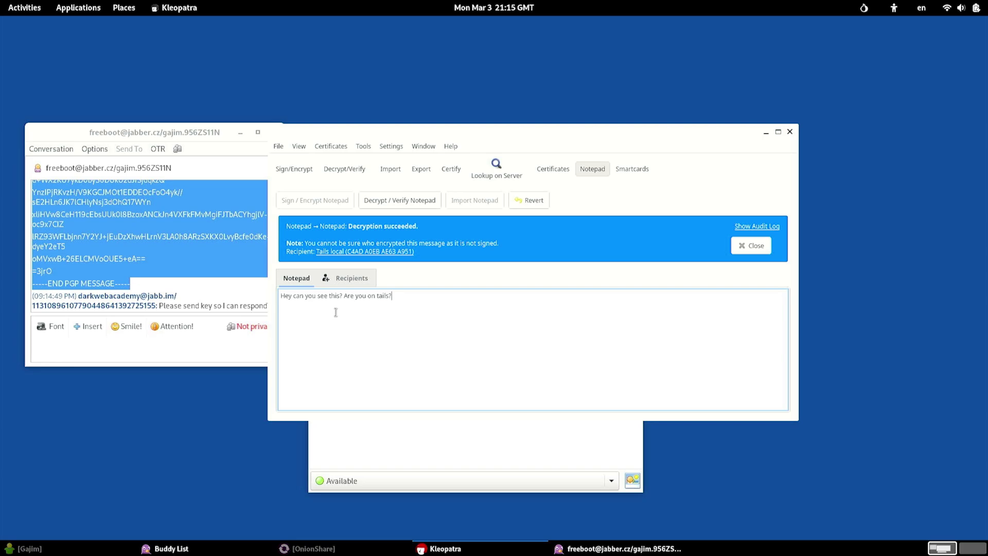
left_click(134, 293)
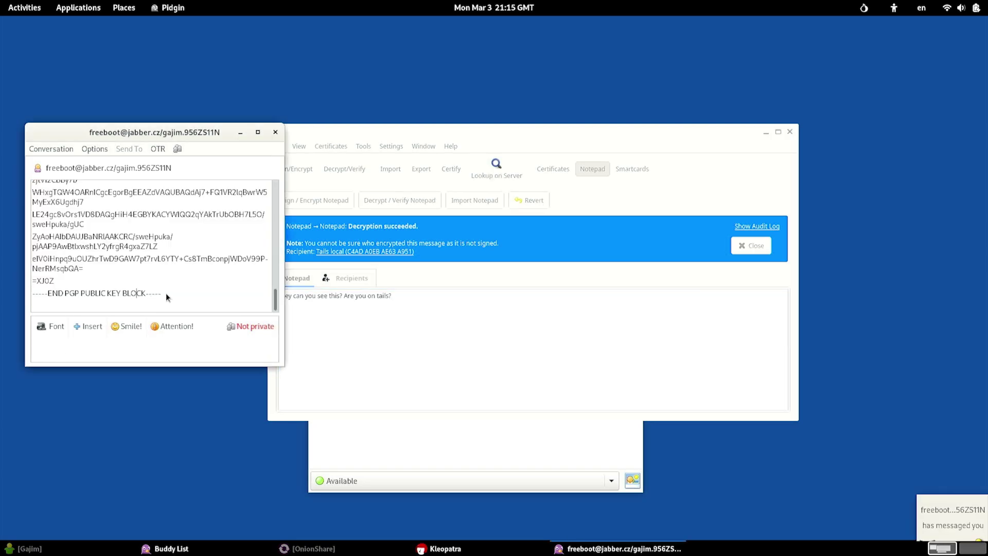
left_click_drag(165, 292, 212, 232)
key("ctrl+c")
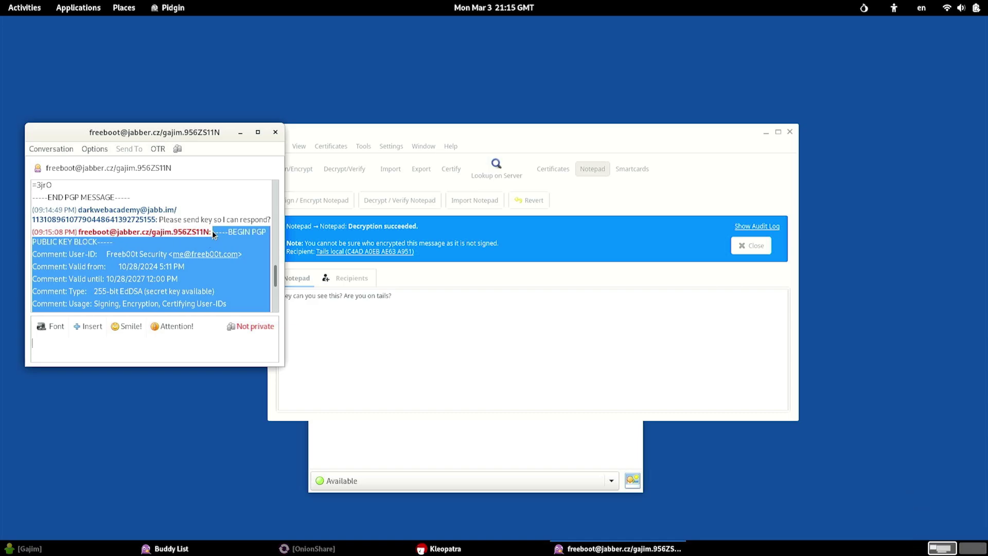
left_click(345, 306)
Step: Replace the Notepad text with the contact's key, remove the leading space, and import it
left_click_drag(417, 324, 146, 284)
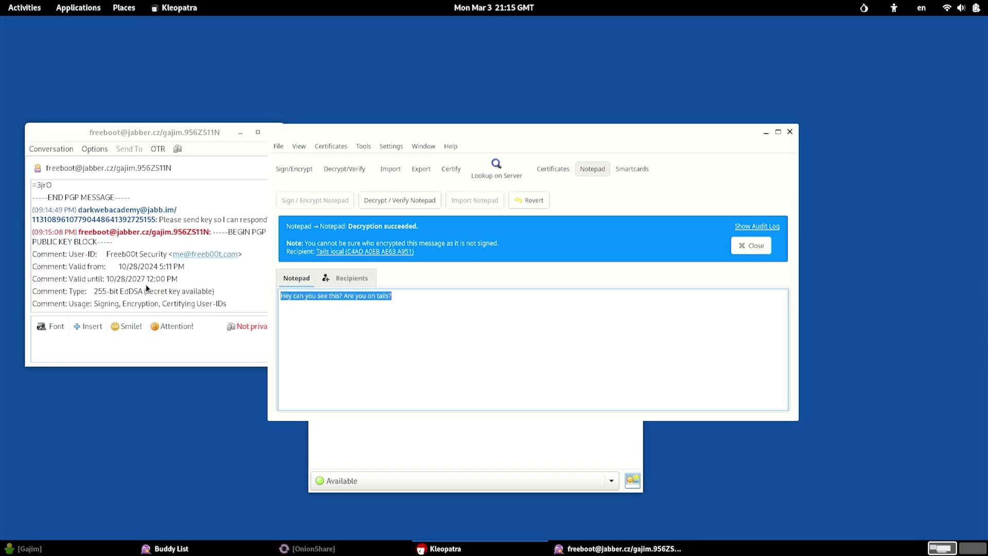
key("ctrl+v")
scroll(342, 321, "up", 5)
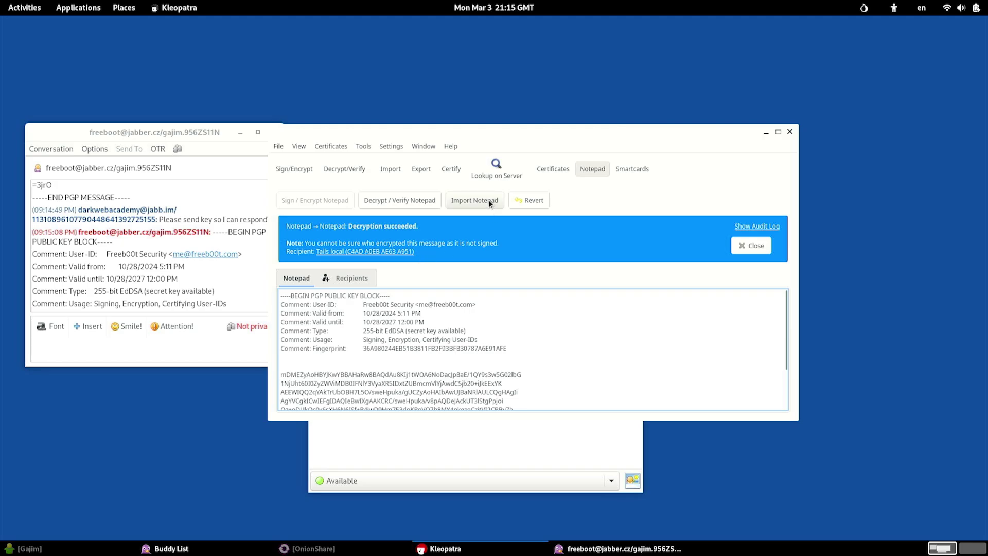
left_click(280, 297)
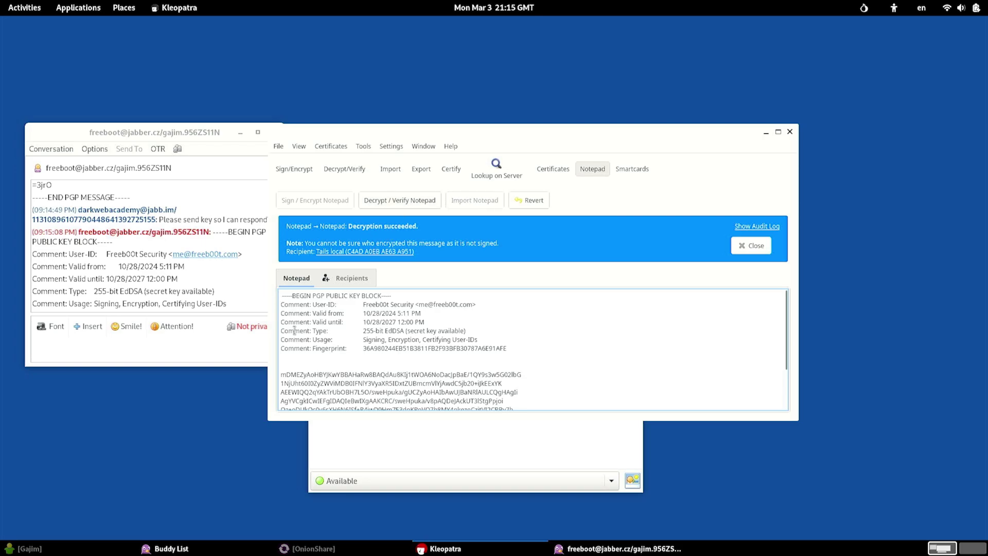
key("BackSpace")
left_click(459, 202)
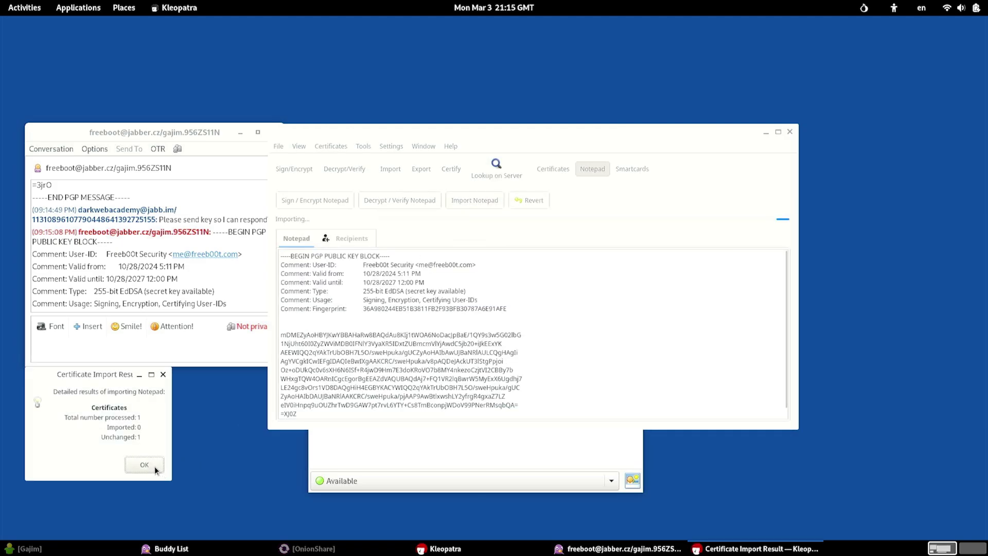
left_click(145, 464)
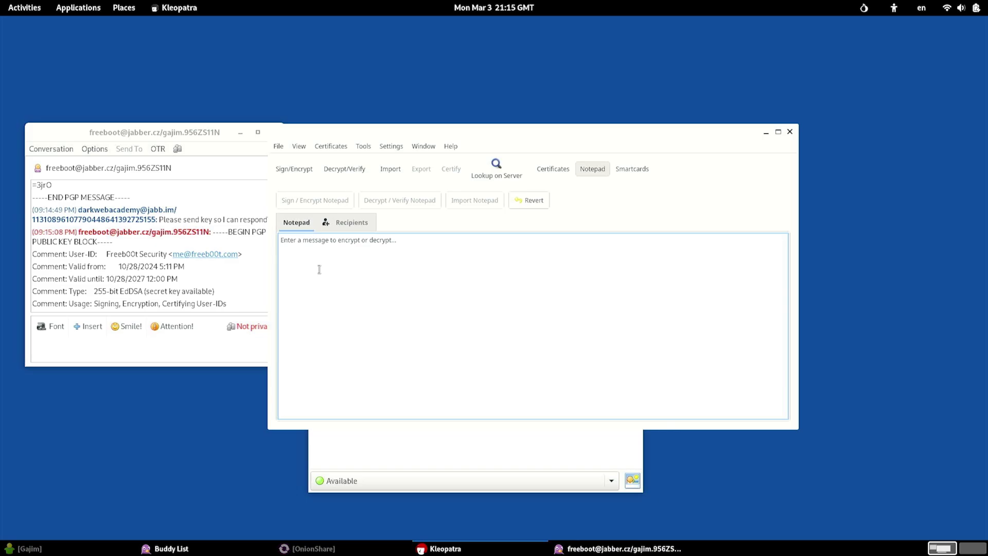
Step: Write the reply 'Yes I am on tails can read this?' and enable encrypting for others
type("Ye")
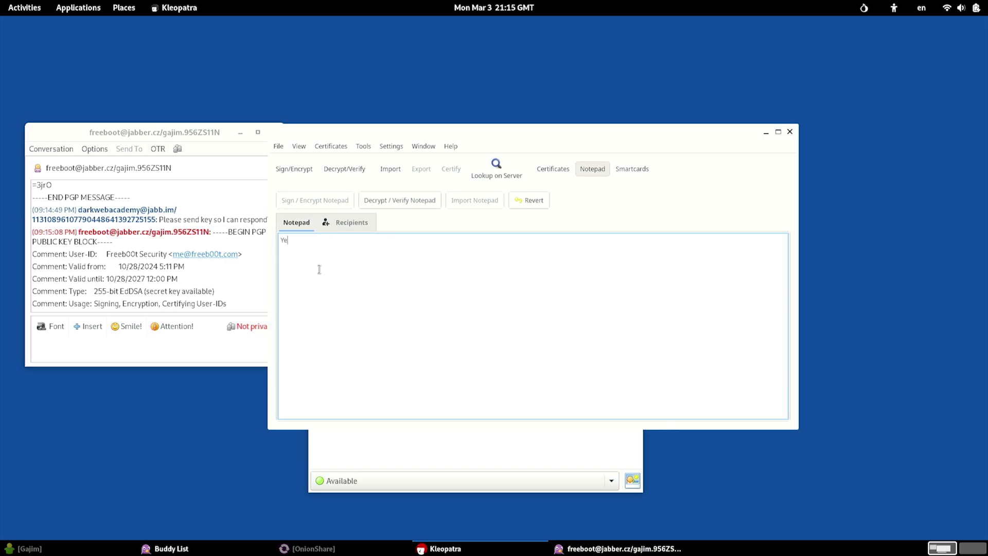
type("s I am on tails can read this?")
left_click(366, 223)
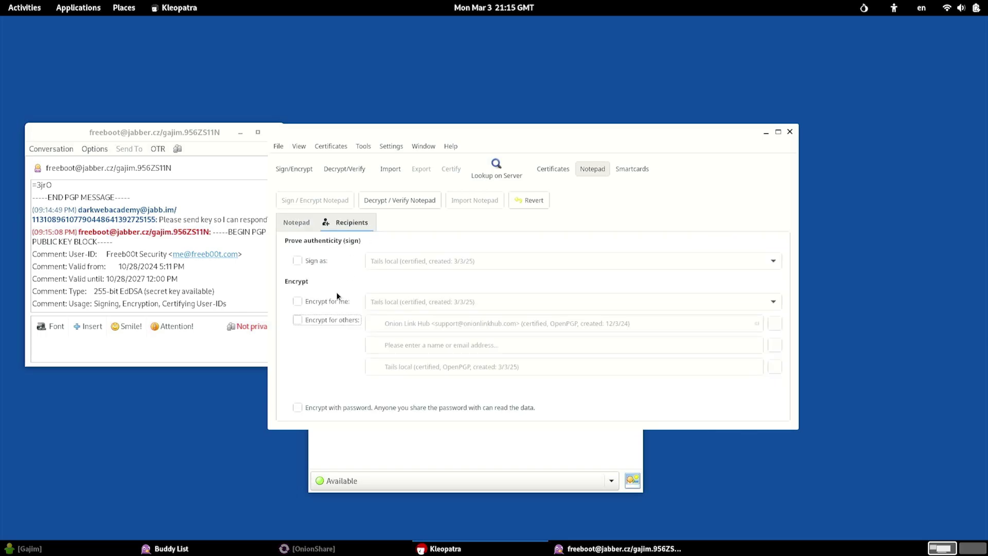
left_click(298, 321)
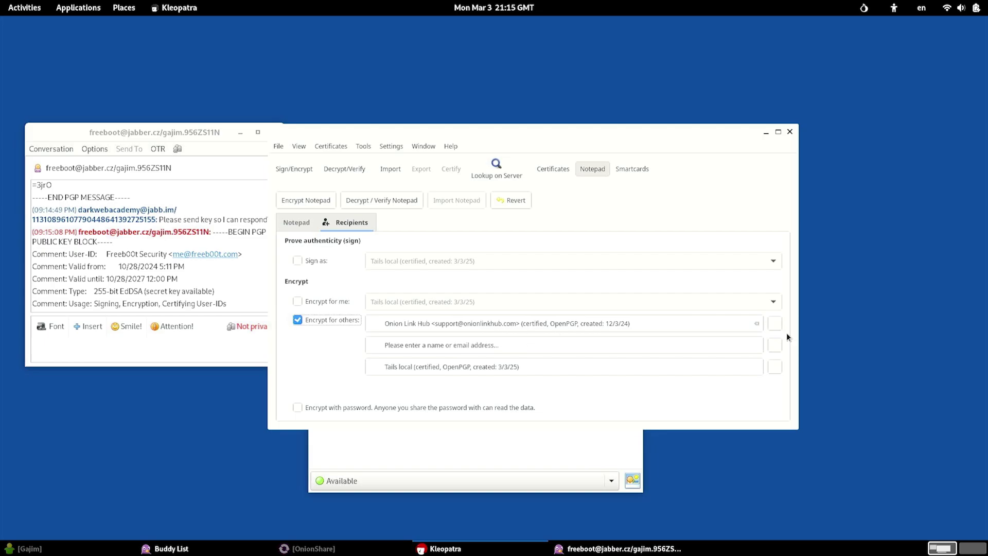
Step: Replace the Onion Link Hub and Tails local recipients with Freeb00t Security and encrypt
left_click(696, 318)
key("ctrl+a")
key("BackSpace")
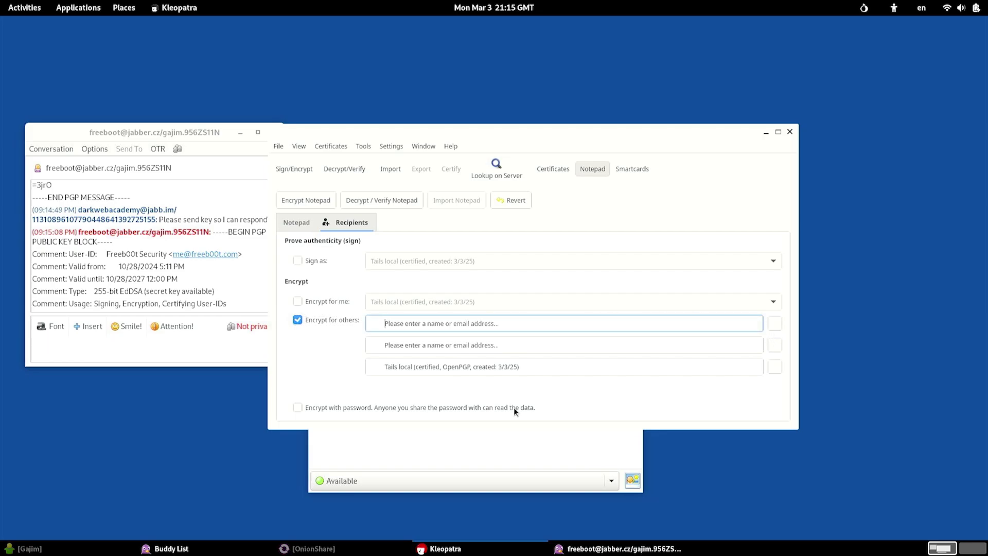
left_click(546, 360)
key("BackSpace")
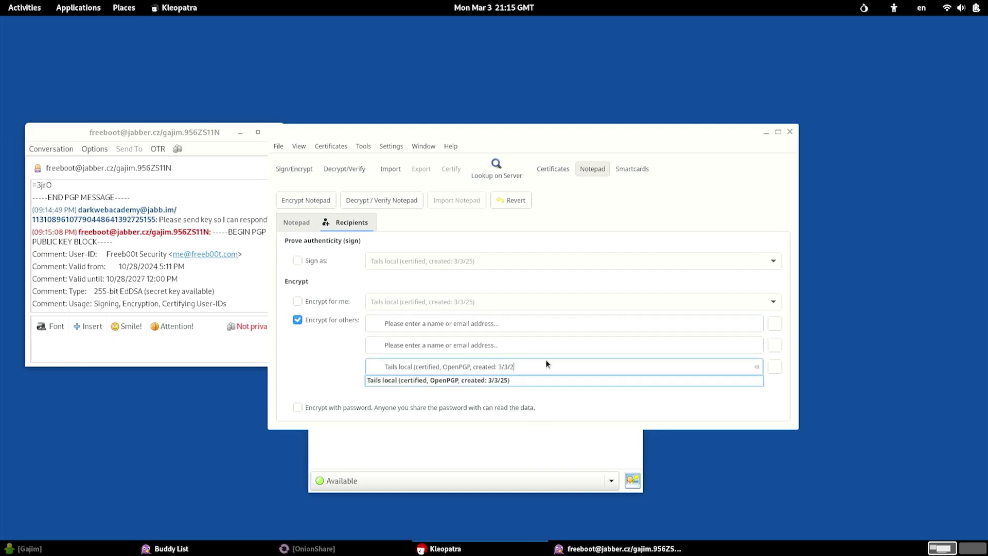
key("BackSpace")
key("BackSpace")
key("BackSpace")
key("BackSpace")
key("BackSpace")
key("BackSpace")
key("BackSpace")
key("BackSpace")
key("BackSpace")
key("BackSpace")
key("BackSpace")
key("BackSpace")
key("BackSpace")
key("BackSpace")
key("BackSpace")
key("BackSpace")
key("BackSpace")
key("BackSpace")
key("BackSpace")
key("BackSpace")
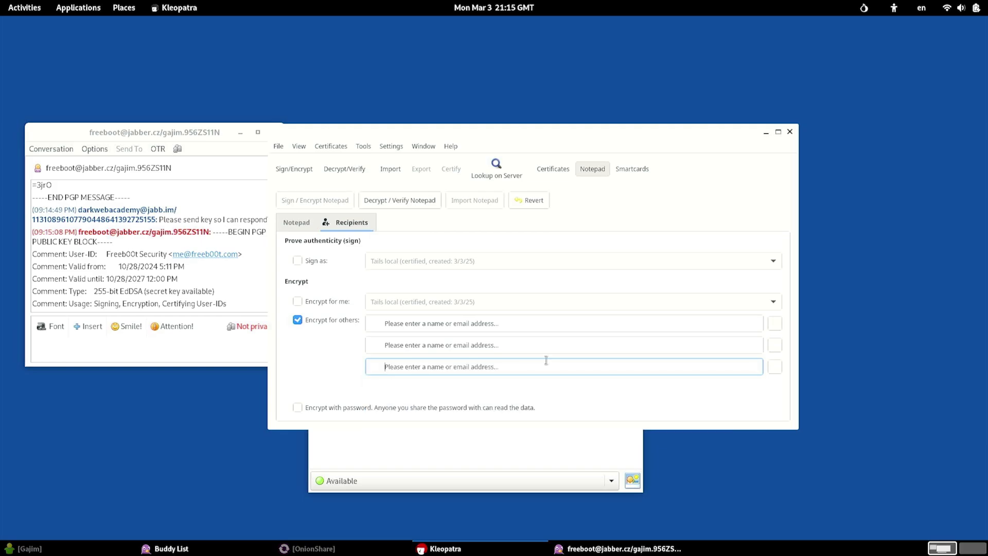
left_click(457, 324)
type("fre")
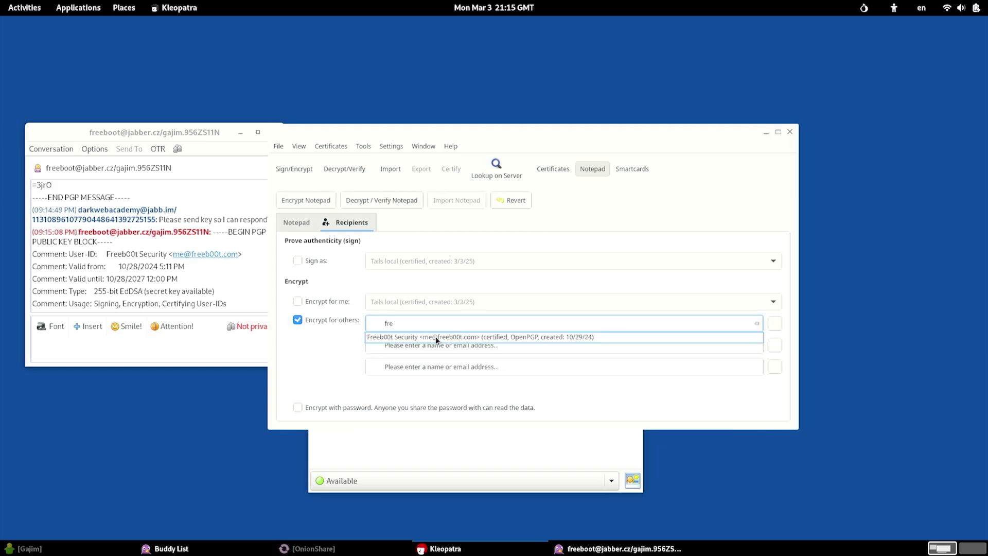
left_click(433, 337)
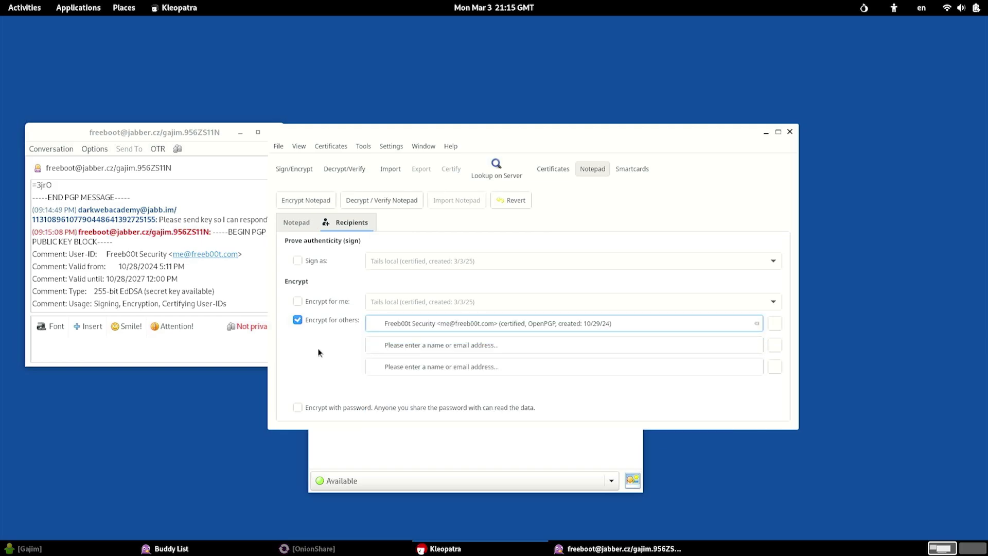
left_click(309, 201)
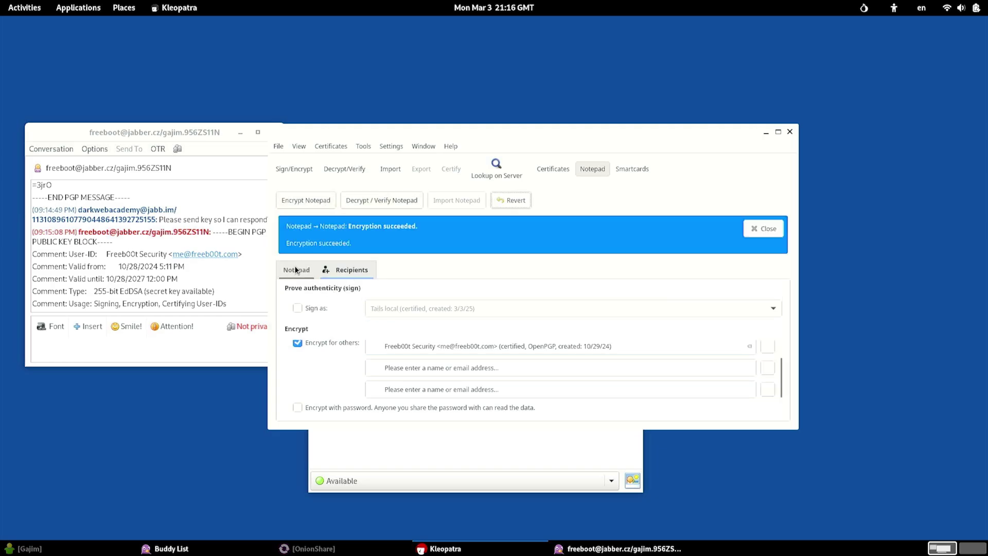
Step: Copy the whole encrypted message from Notepad, paste it into the Pidgin message box, and send it
left_click(295, 270)
left_click(361, 350)
key("ctrl+a")
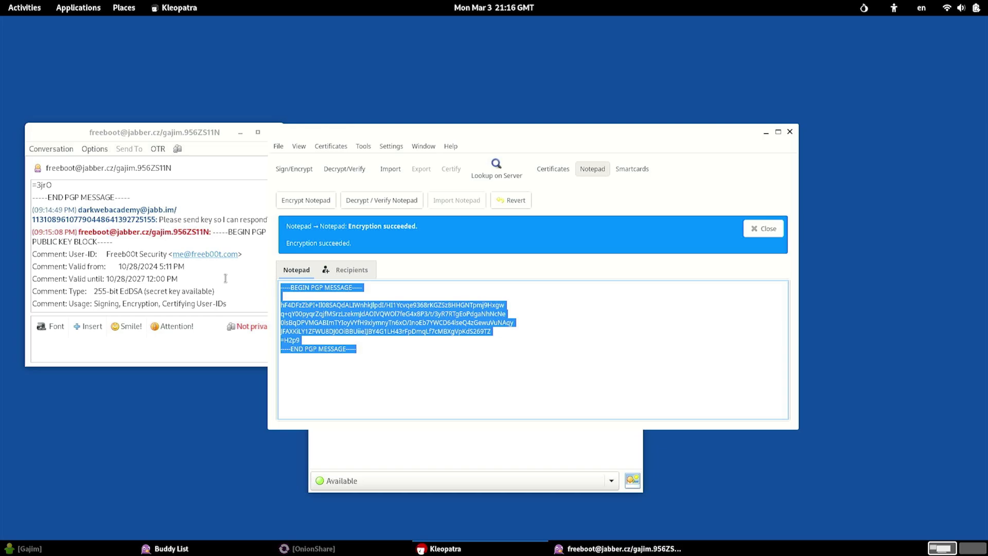
key("ctrl+c")
left_click(148, 347)
key("ctrl+v")
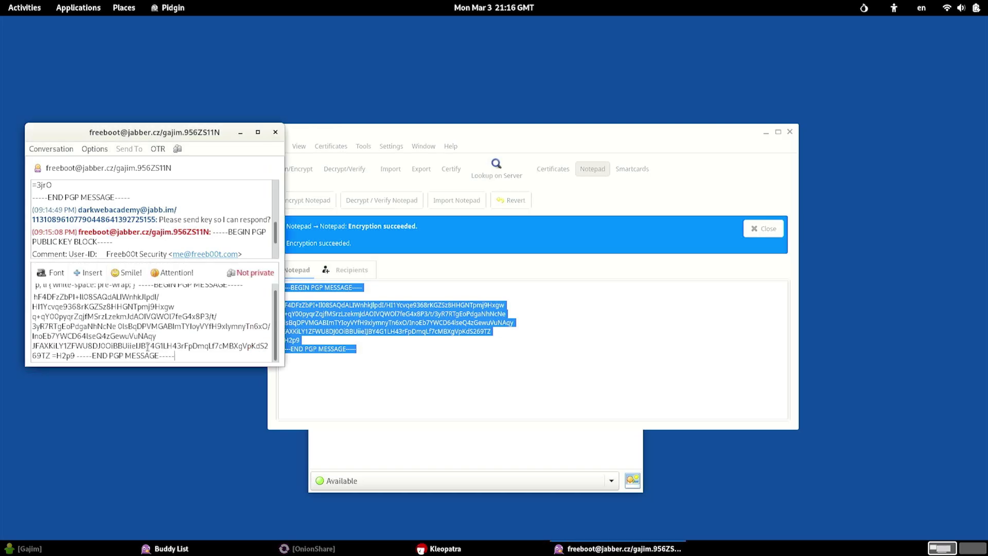
key("ctrl+a")
key("Right")
key("Return")
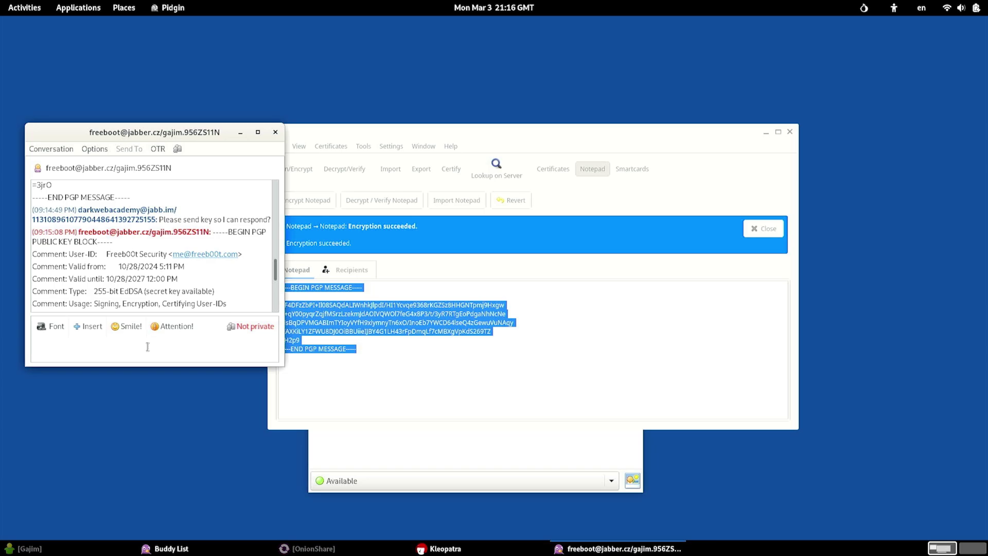
Step: Scroll the chat history to read the contact's 'Yes' reply under the encrypted message
scroll(231, 282, "up", 10)
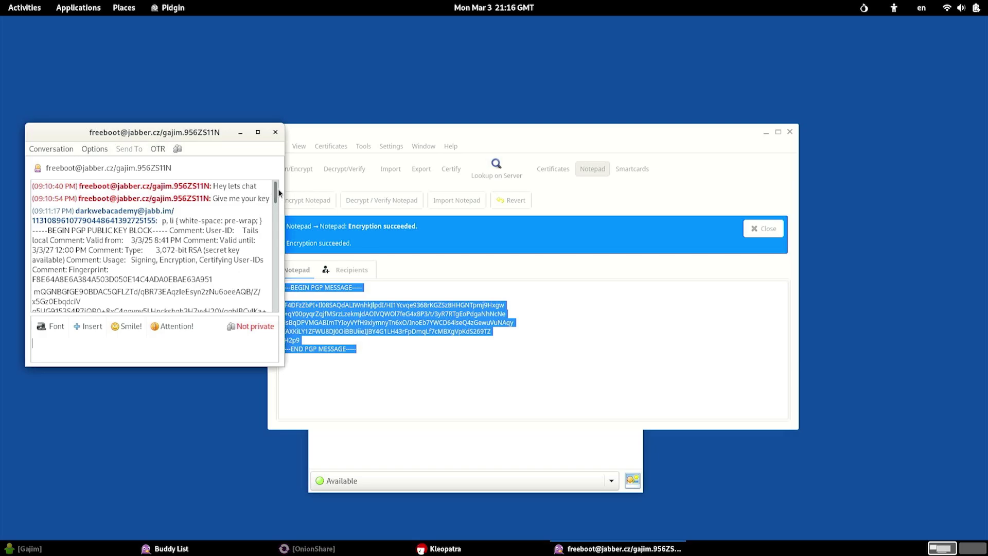
left_click_drag(277, 190, 278, 435)
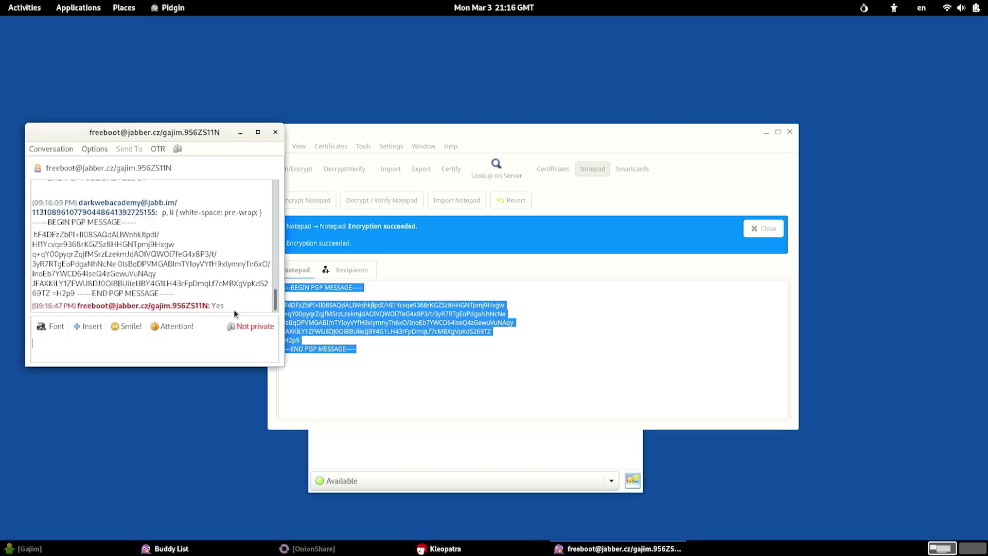
left_click_drag(162, 214, 262, 214)
left_click(383, 313)
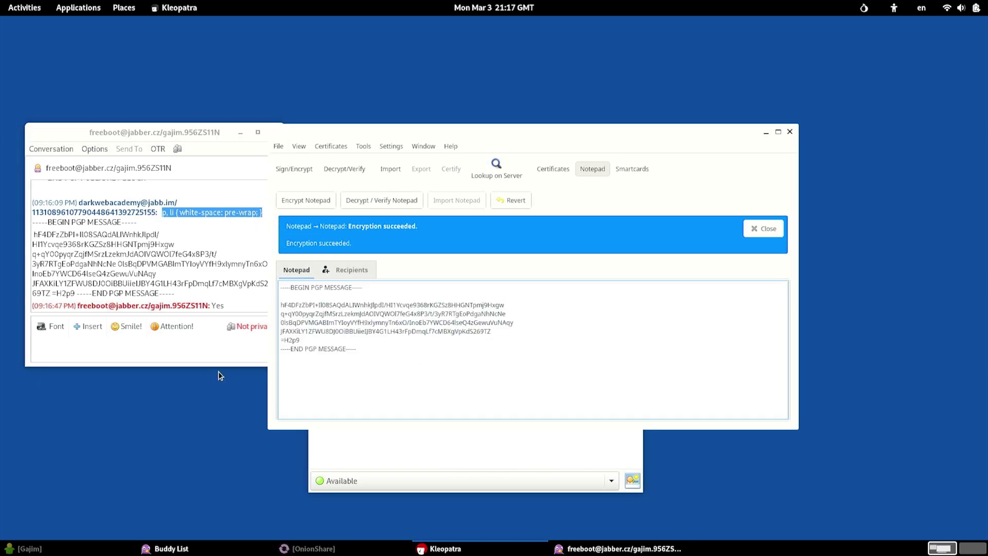
left_click(210, 360)
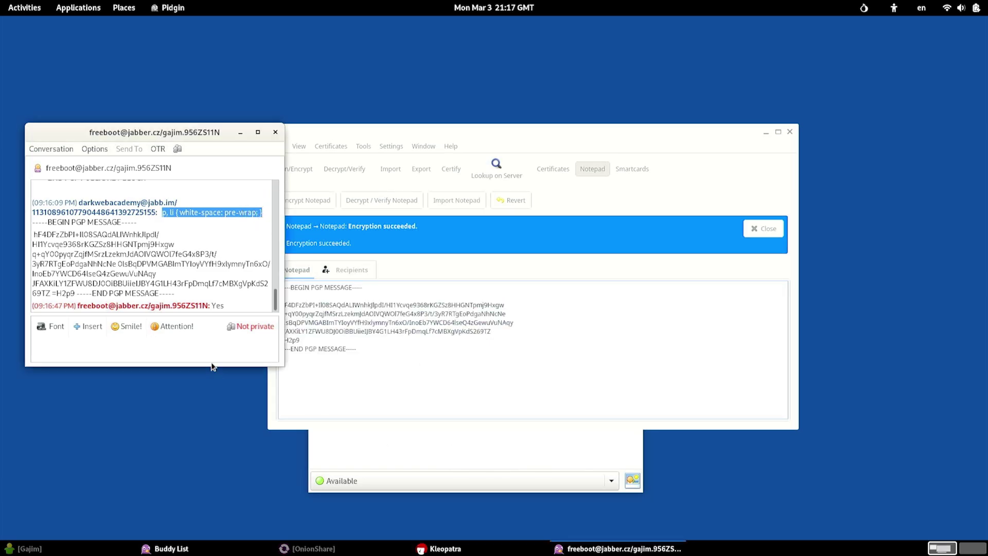
Step: Show the conversation's Not private OTR options, then minimise Kleopatra
left_click(253, 321)
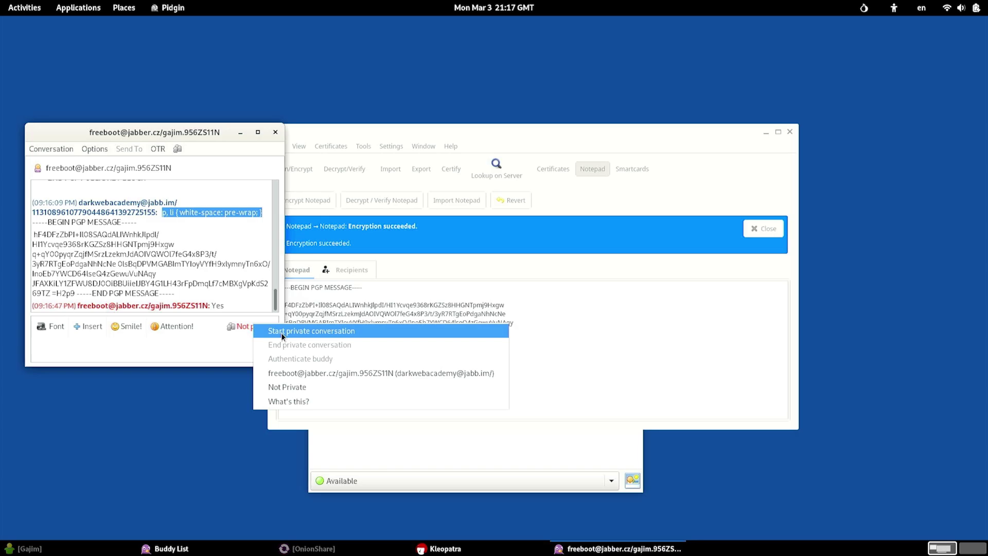
left_click(614, 330)
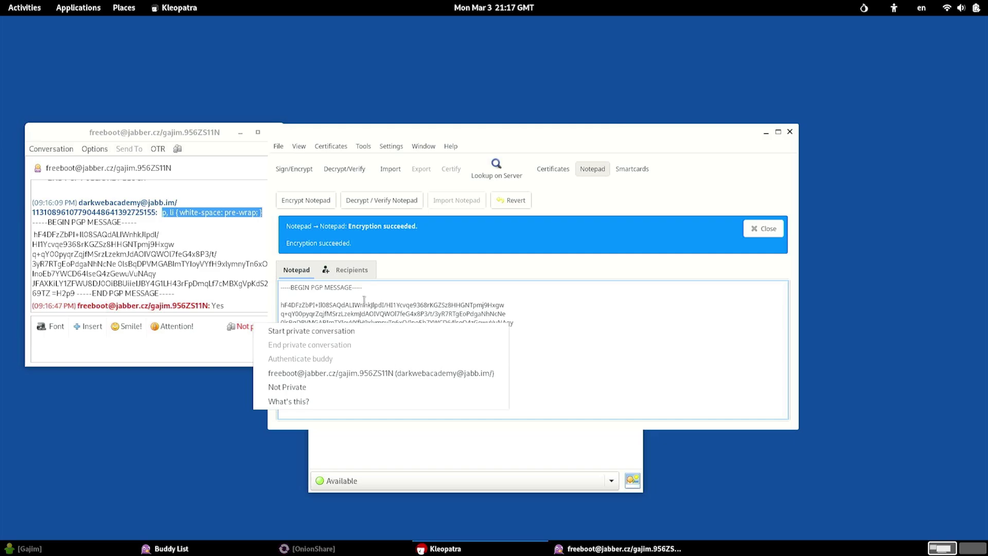
left_click(545, 317)
left_click_drag(545, 317, 443, 286)
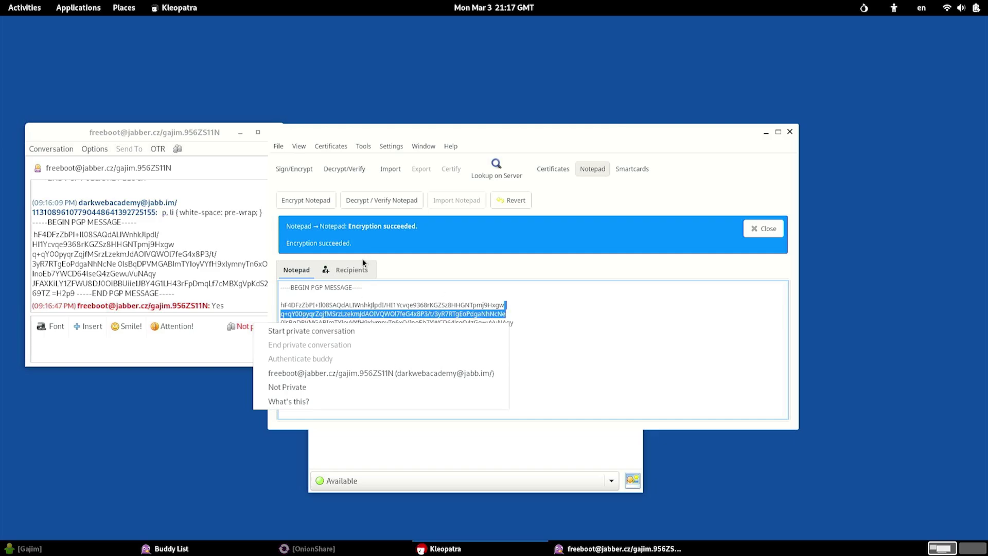
left_click(442, 286)
left_click(502, 548)
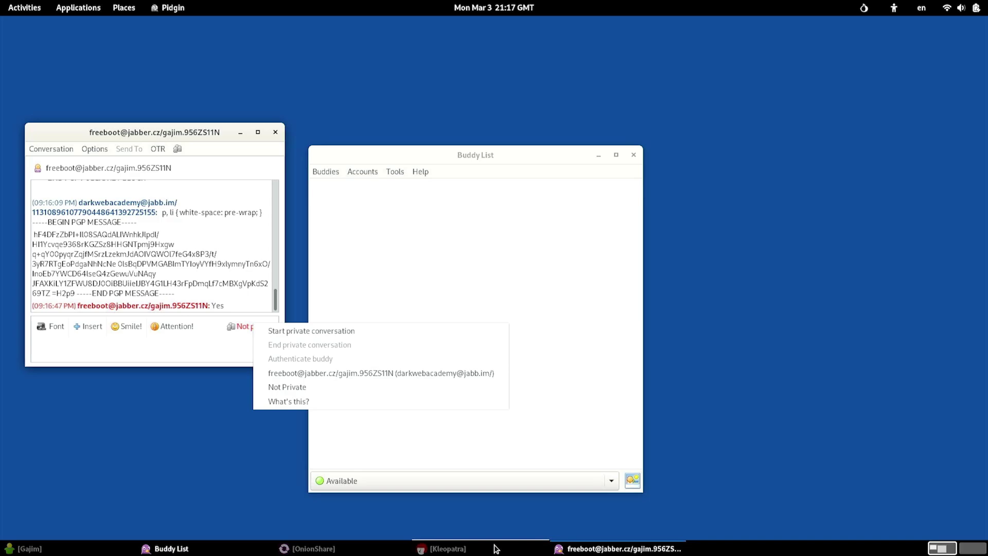
Step: Bring up Kleopatra's Import certificate-file dialog and look at the Downloads folder
left_click(502, 548)
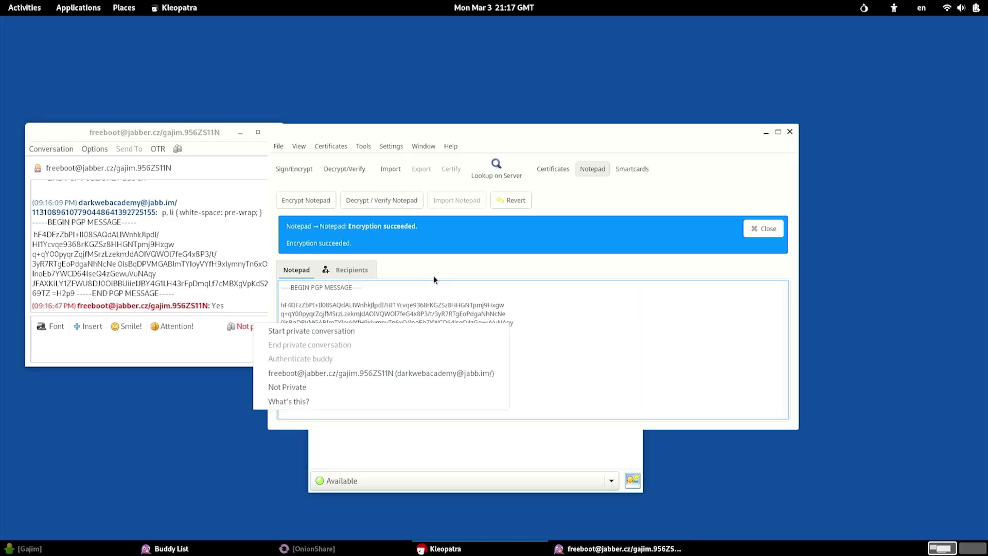
left_click(398, 174)
left_click(180, 130)
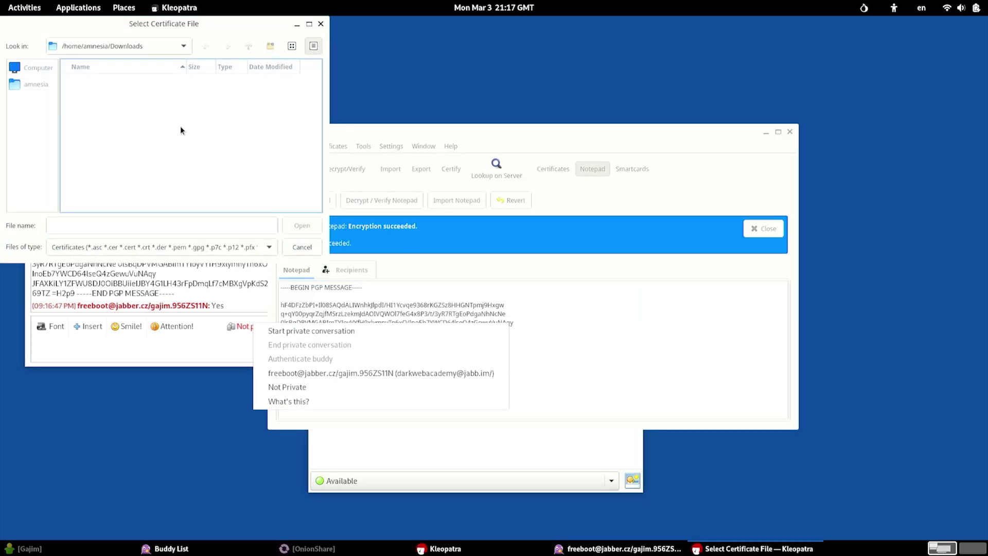
Step: Dismiss the OTR privacy-level help page and cancel the certificate file import
left_click(562, 344)
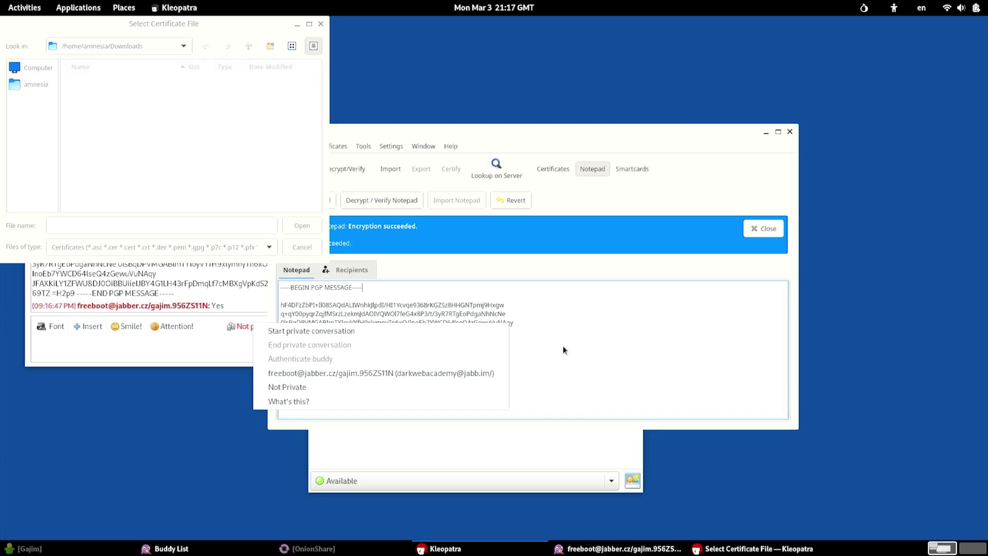
left_click(288, 402)
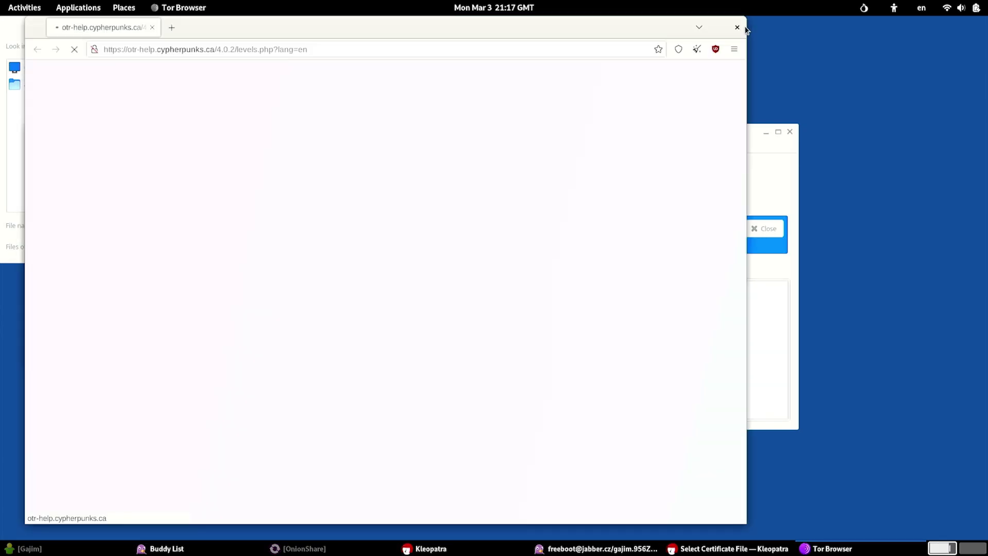
left_click(737, 28)
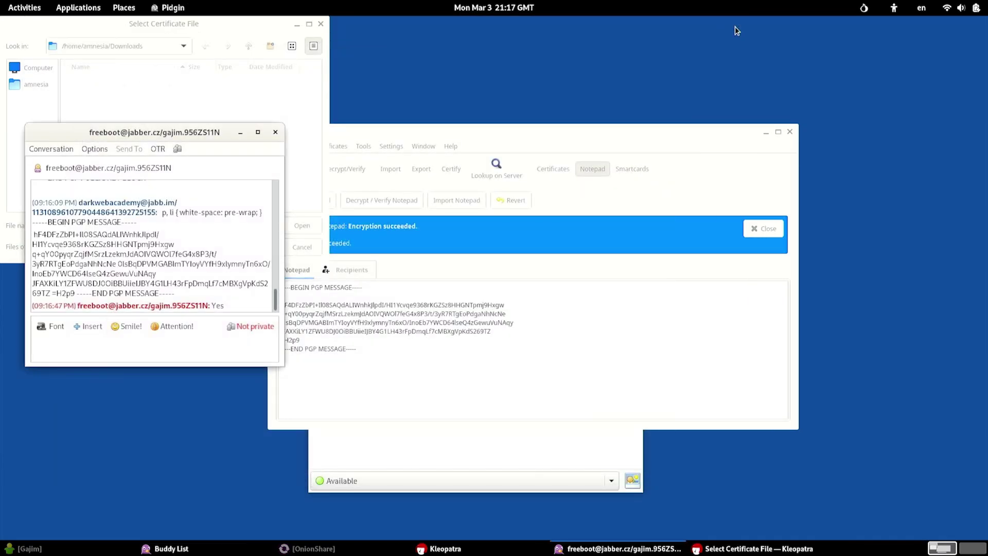
left_click(354, 338)
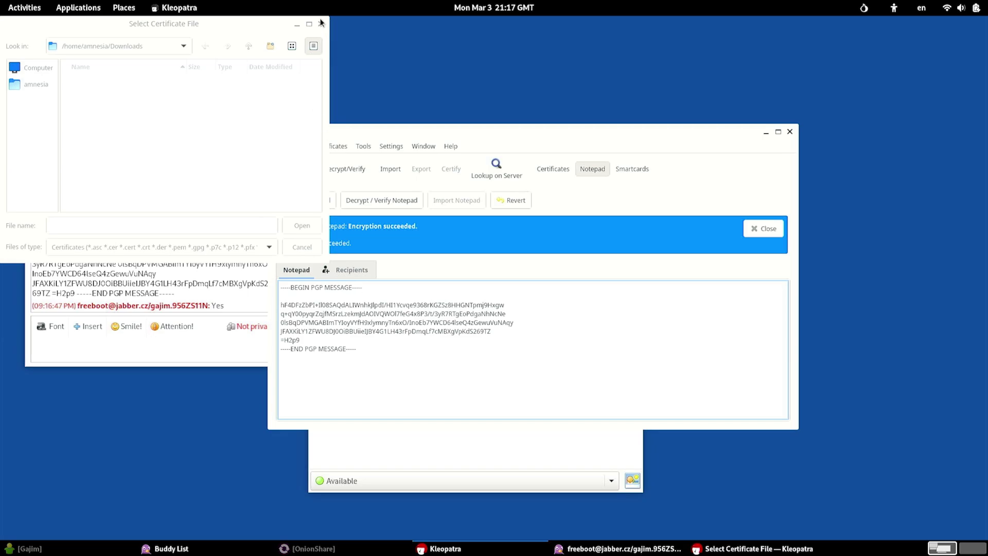
left_click(287, 247)
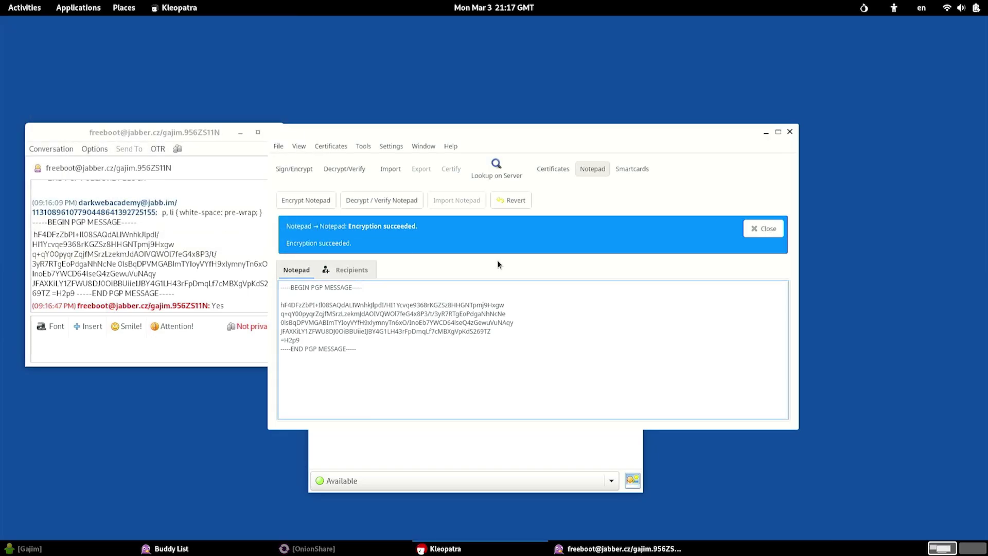